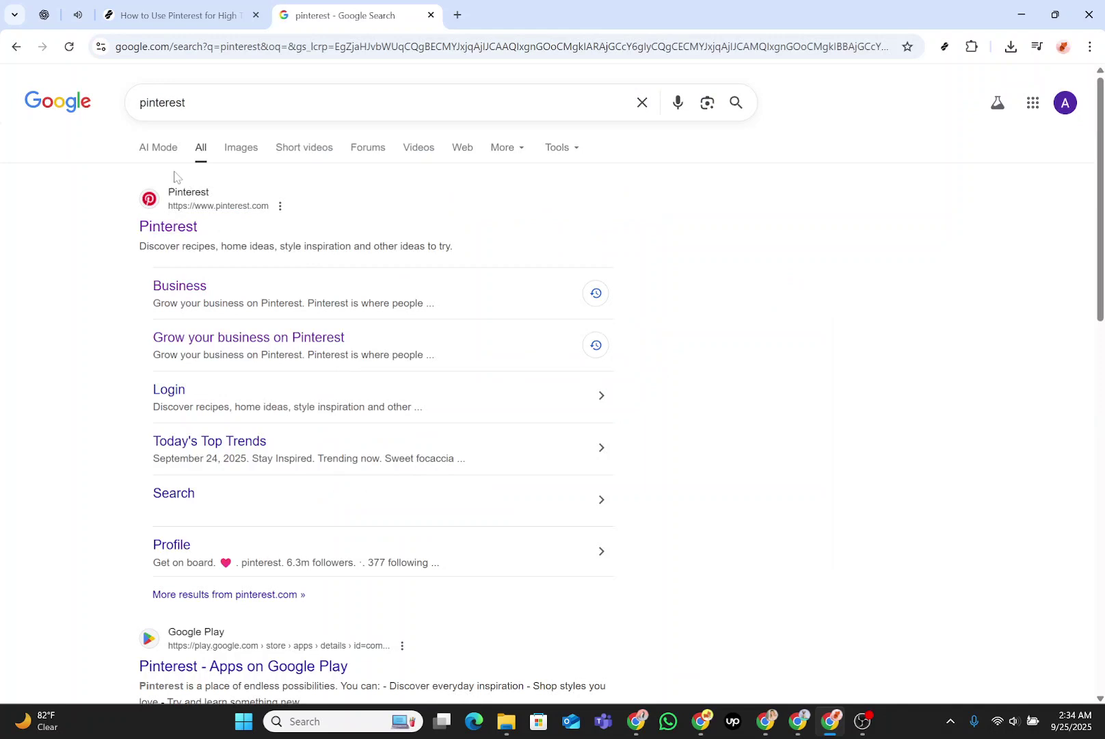
Open the Pinterest site from the search results and look over the Business Hub navigation options and the message inbox.
left_click(158, 233)
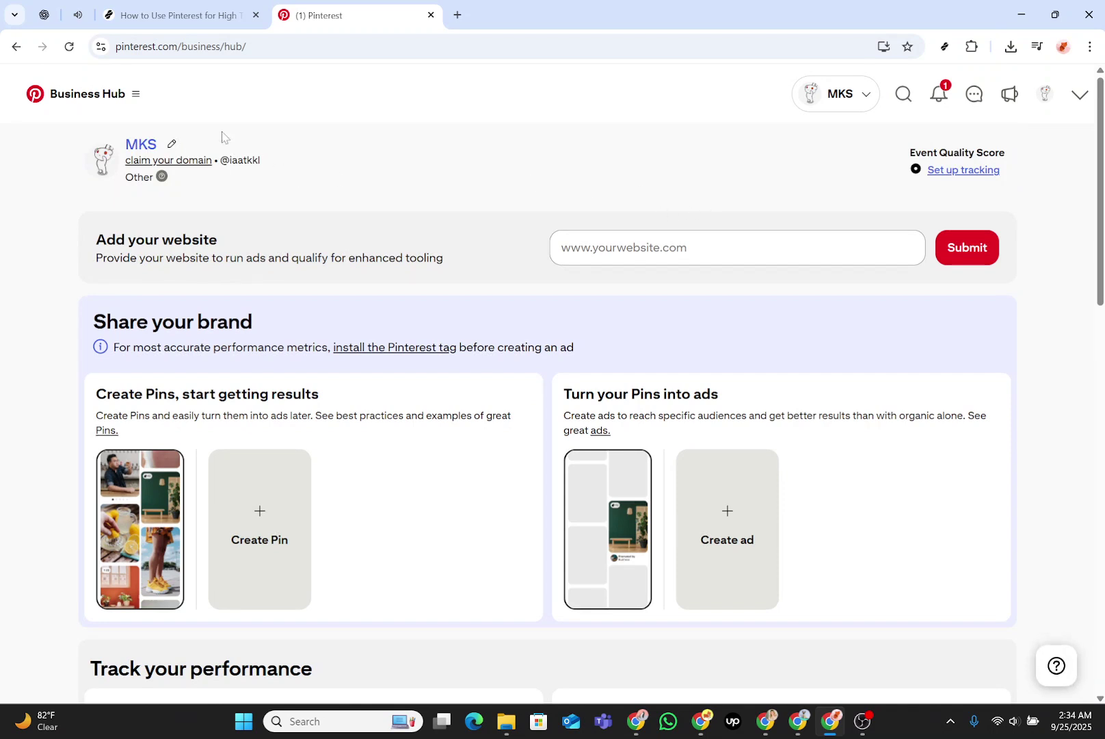
left_click(128, 96)
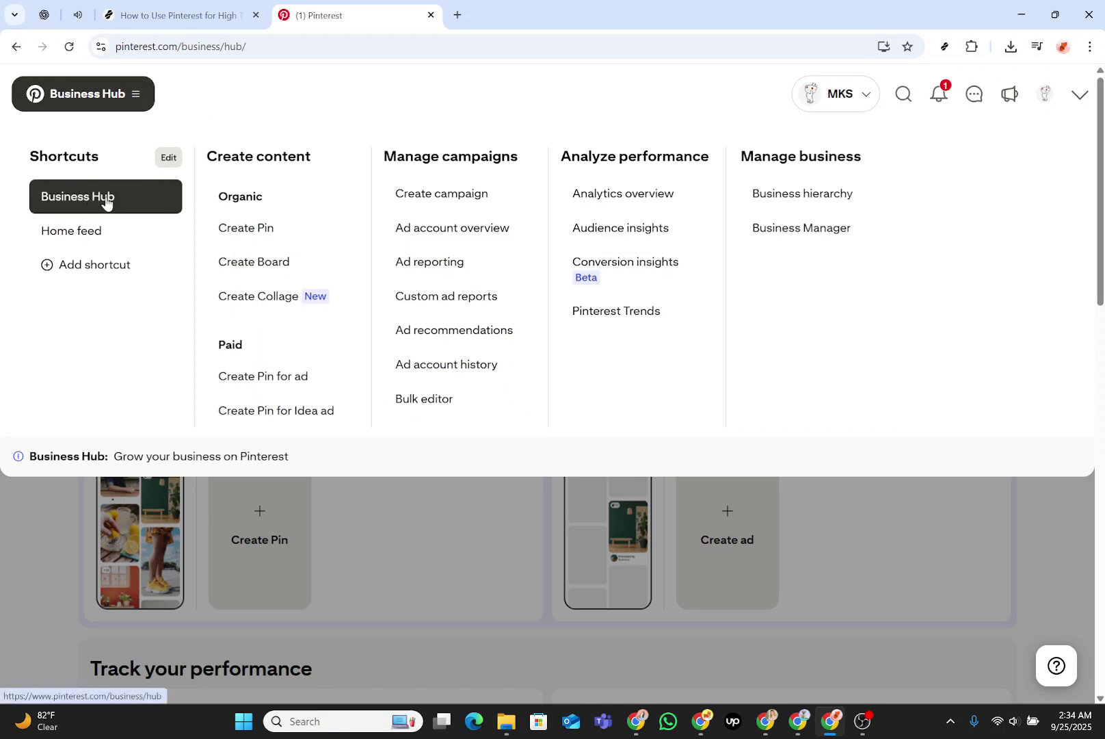
left_click(1024, 527)
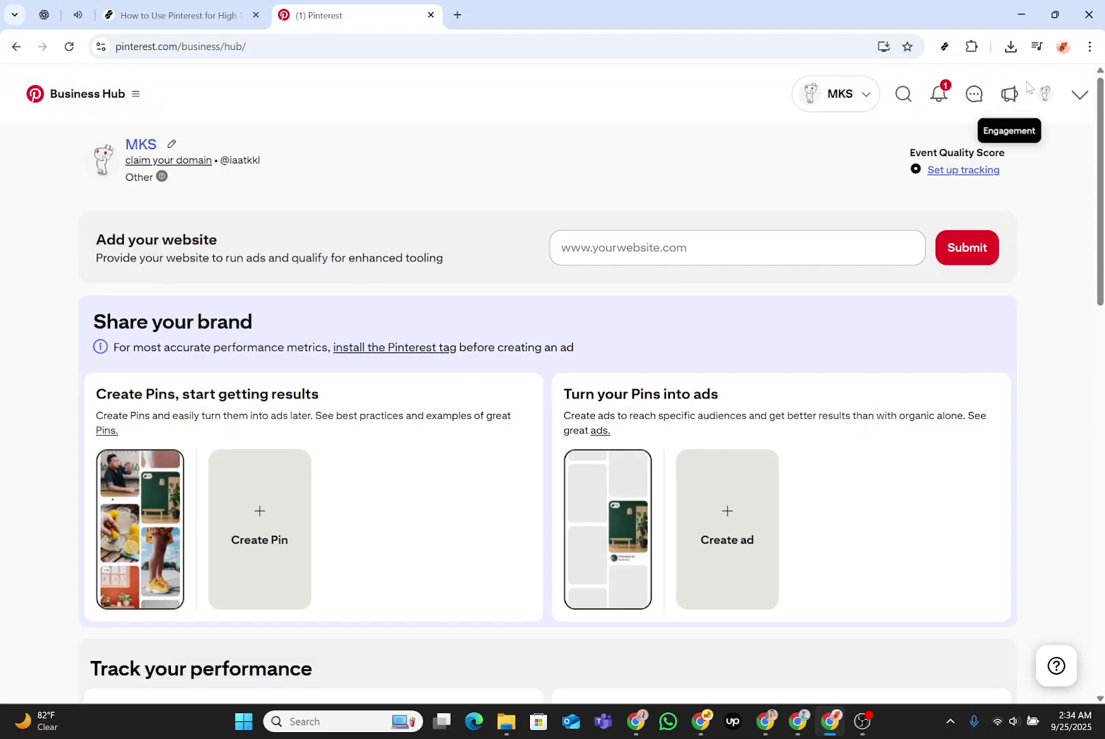
left_click(977, 99)
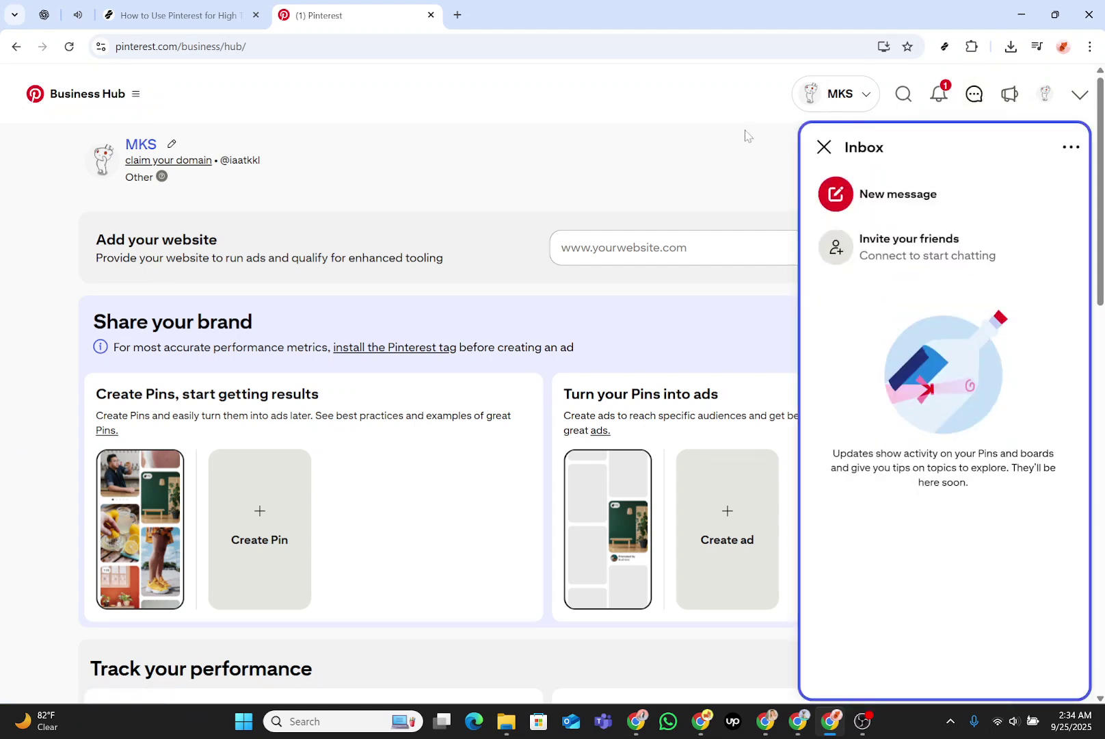
left_click(1044, 97)
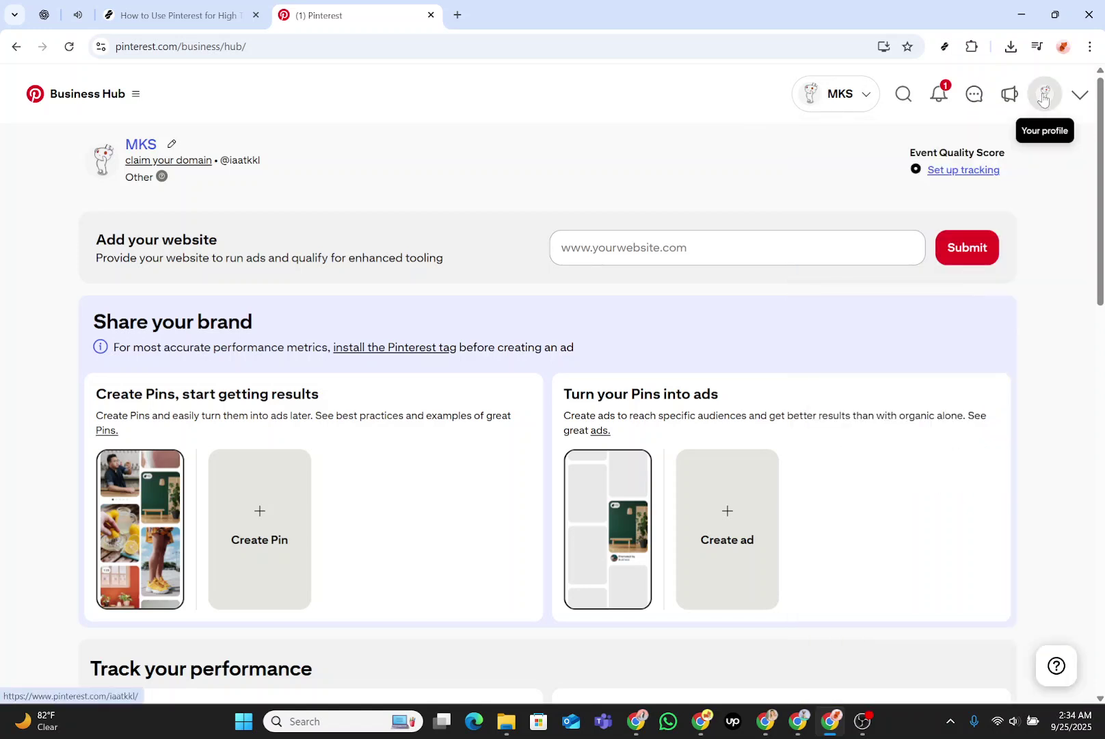
Create a board named "real estate" from the profile page without saving any suggested Pins to it.
left_click(1042, 100)
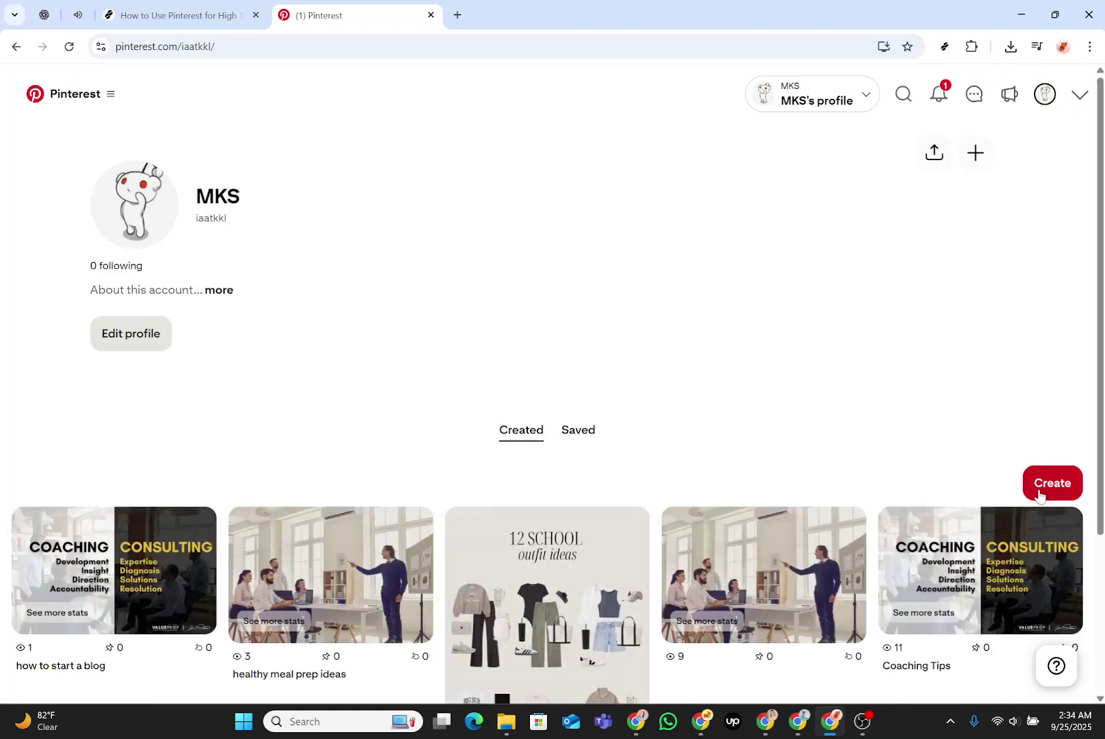
left_click(1039, 491)
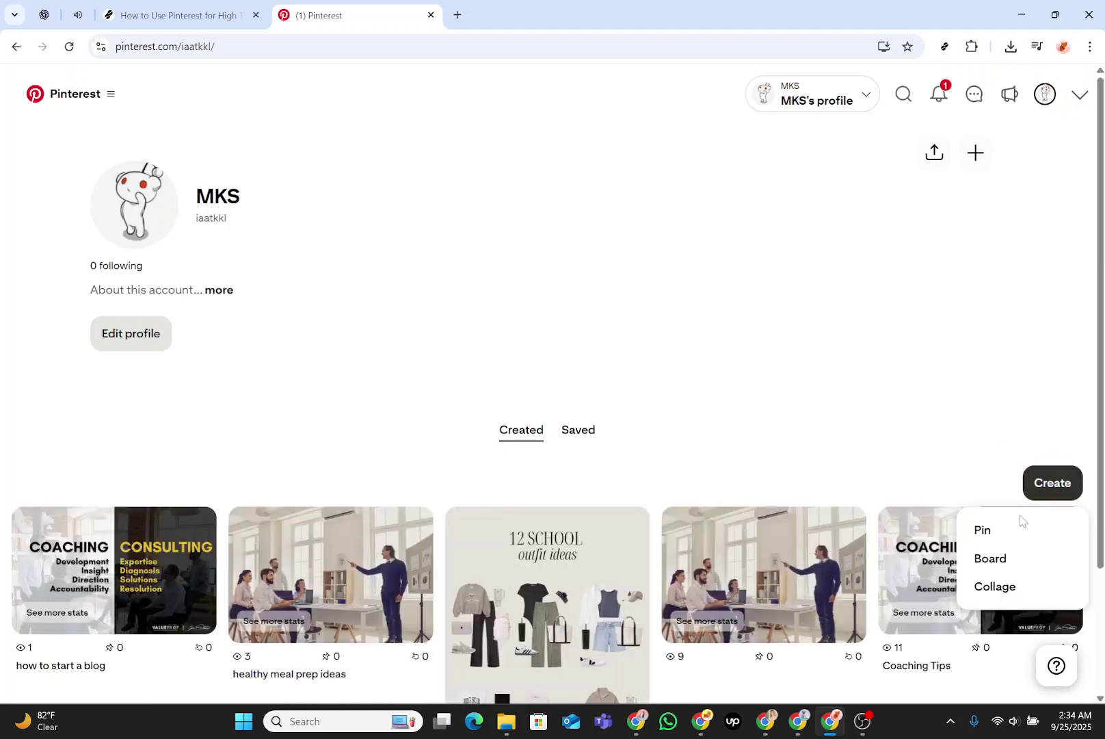
left_click(1004, 556)
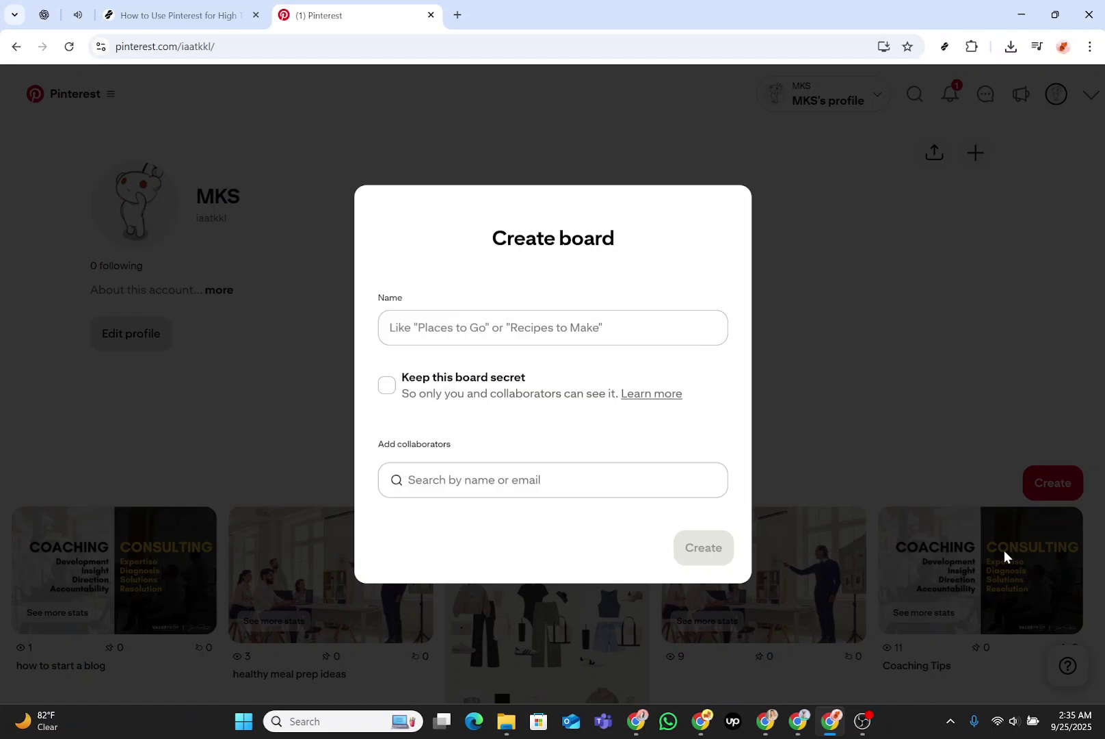
left_click(459, 329)
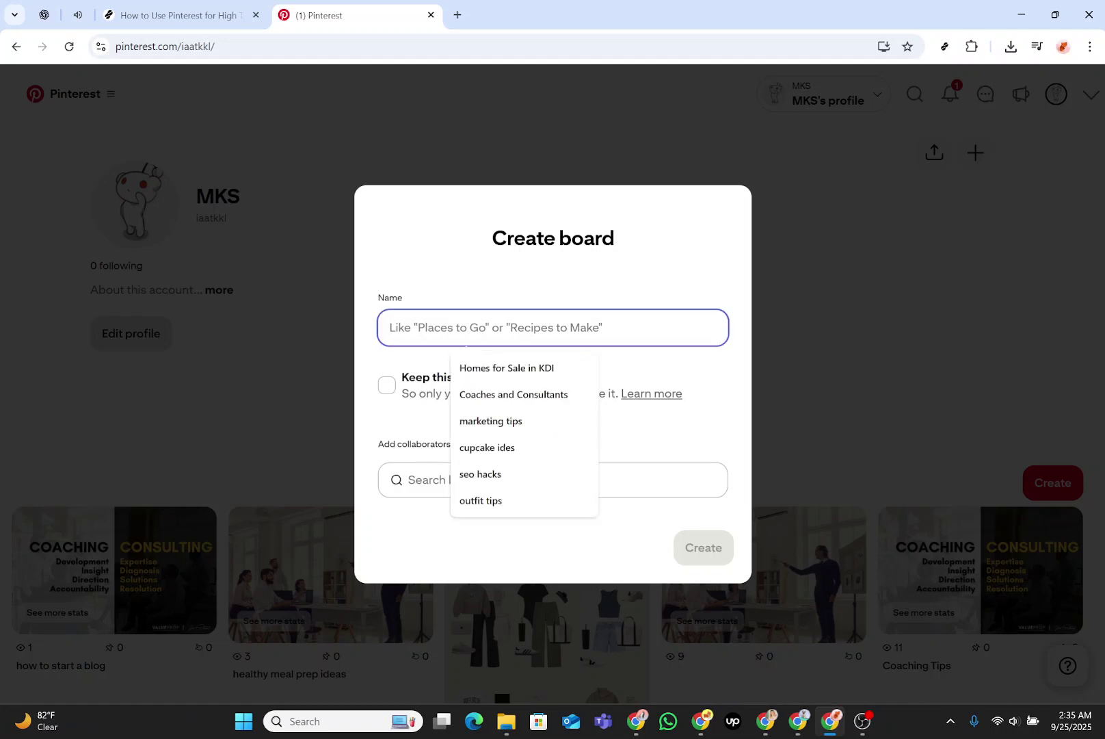
type("si")
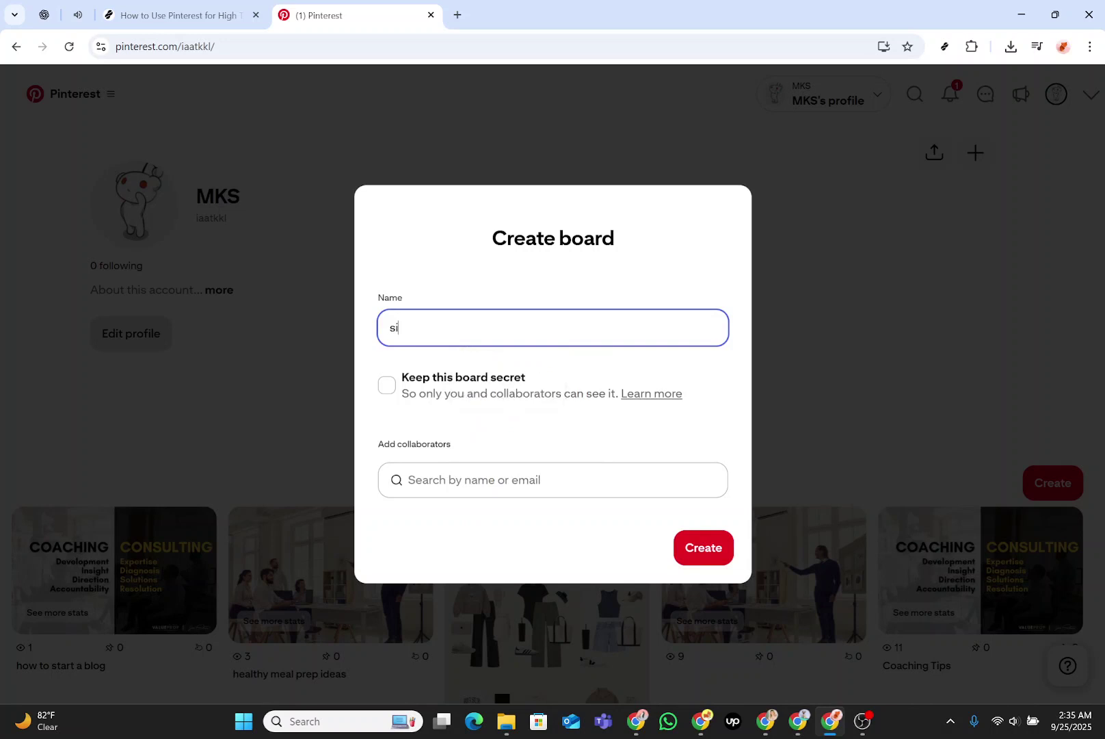
key("BackSpace")
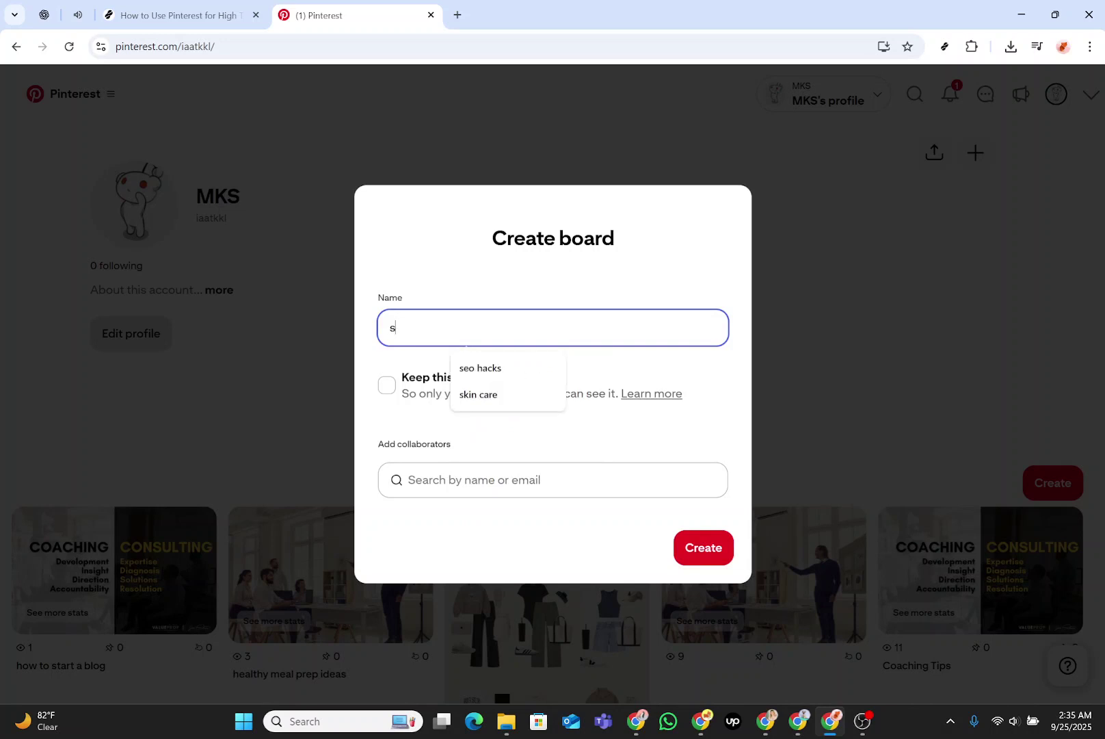
key("BackSpace")
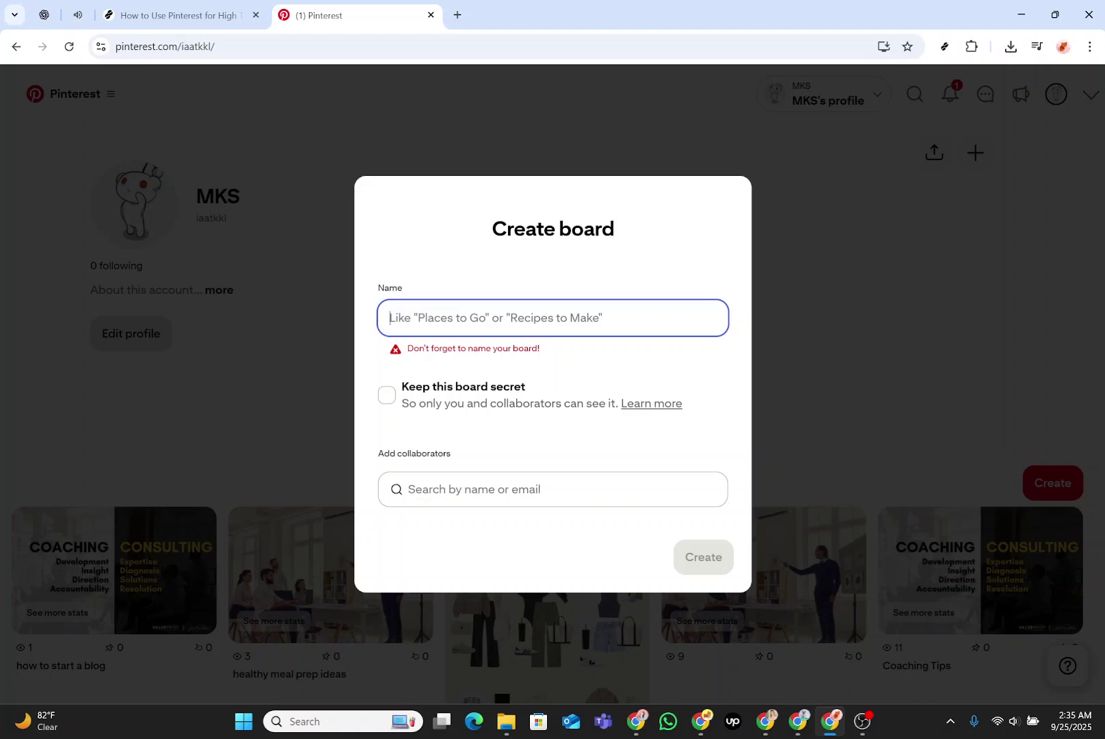
type("rea")
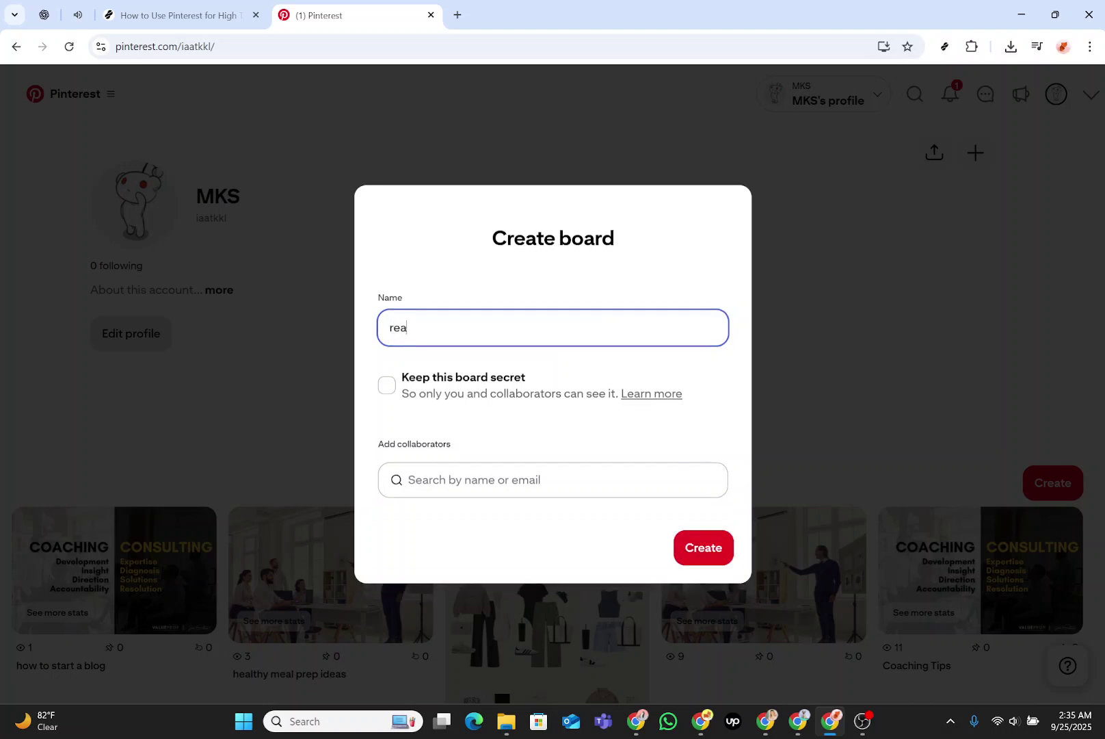
type("l estate")
left_click(688, 548)
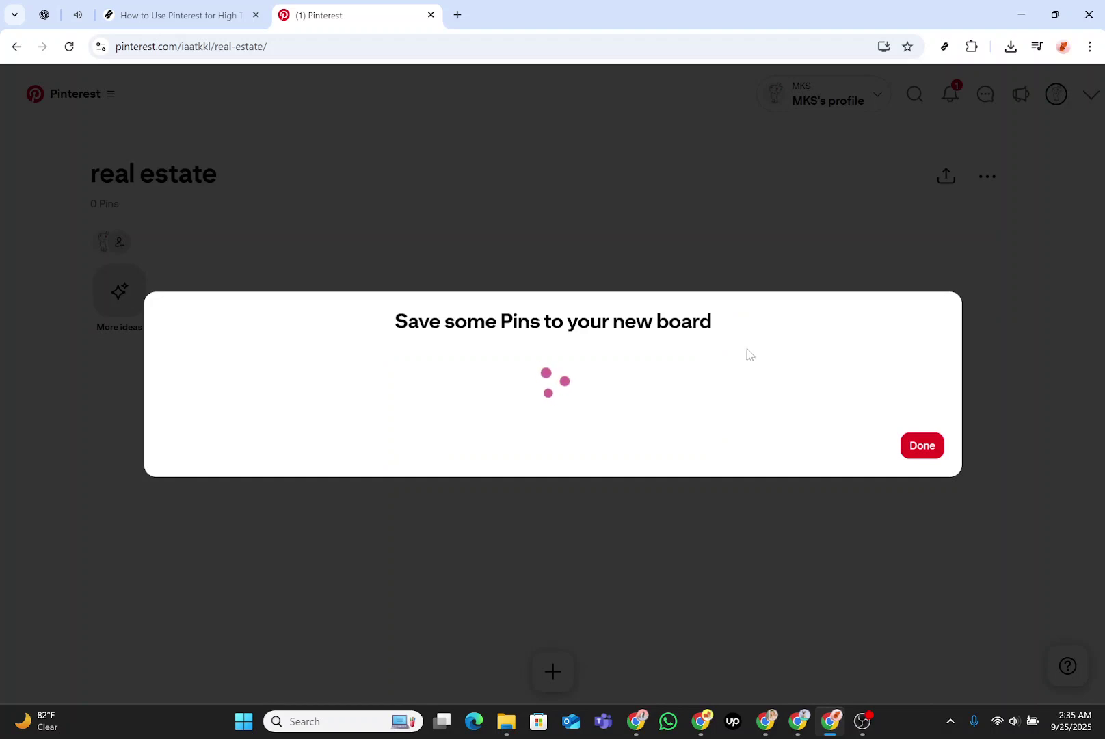
left_click(917, 446)
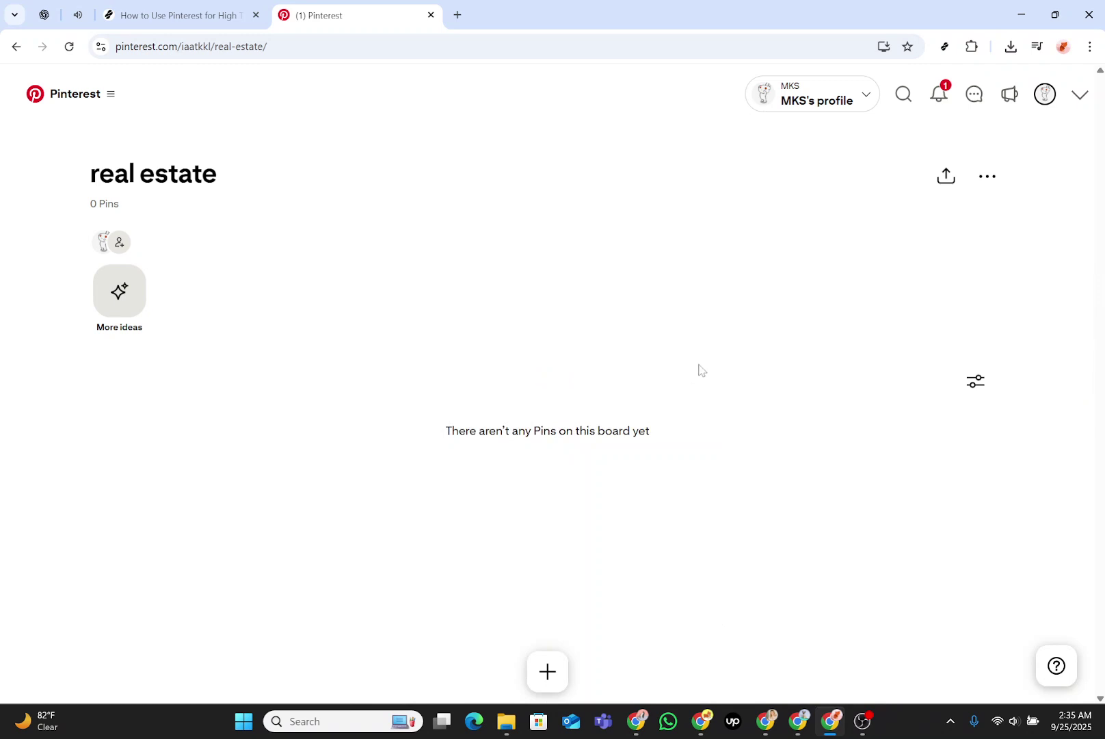
Start a new Pin from the profile page and upload the meeting image Images-2023-03-27T184458.147 from the Downloads folder.
left_click(1043, 96)
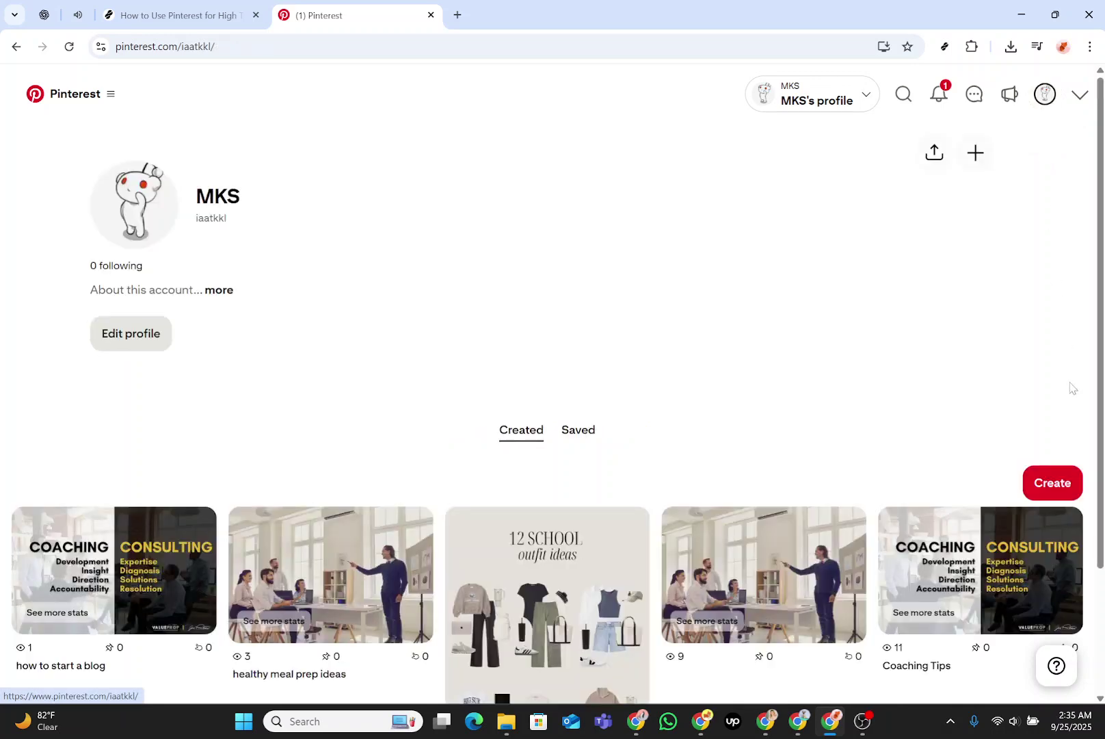
left_click(1051, 481)
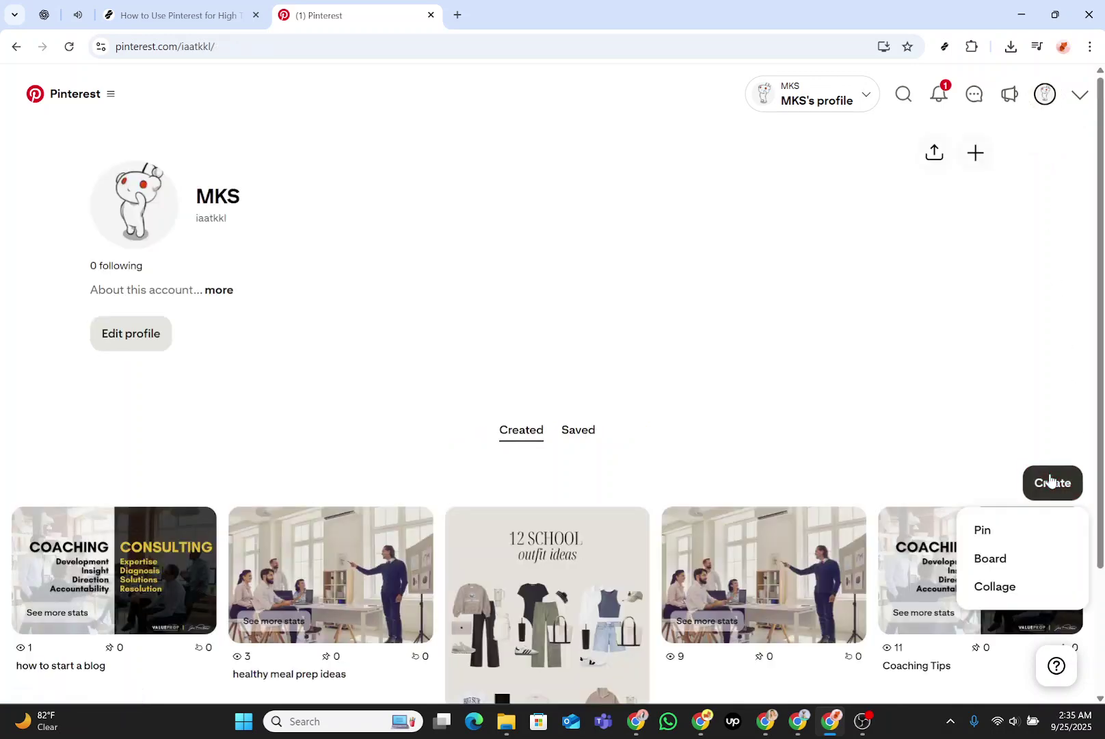
left_click(997, 538)
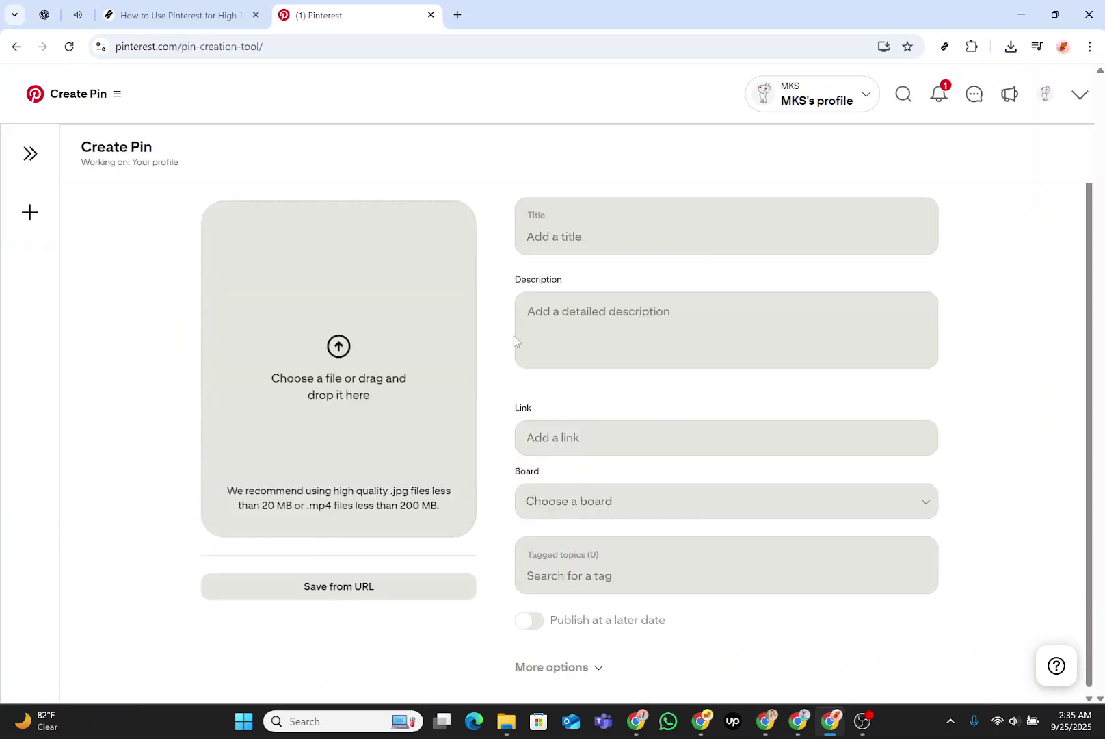
left_click(337, 352)
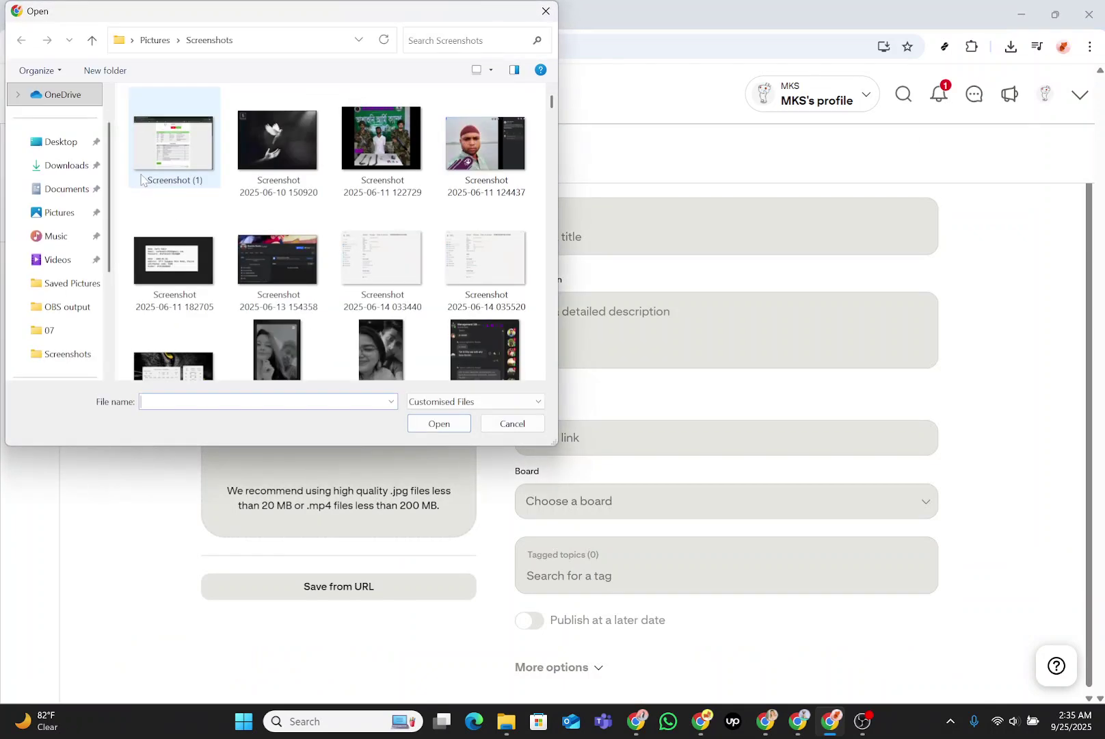
left_click(66, 171)
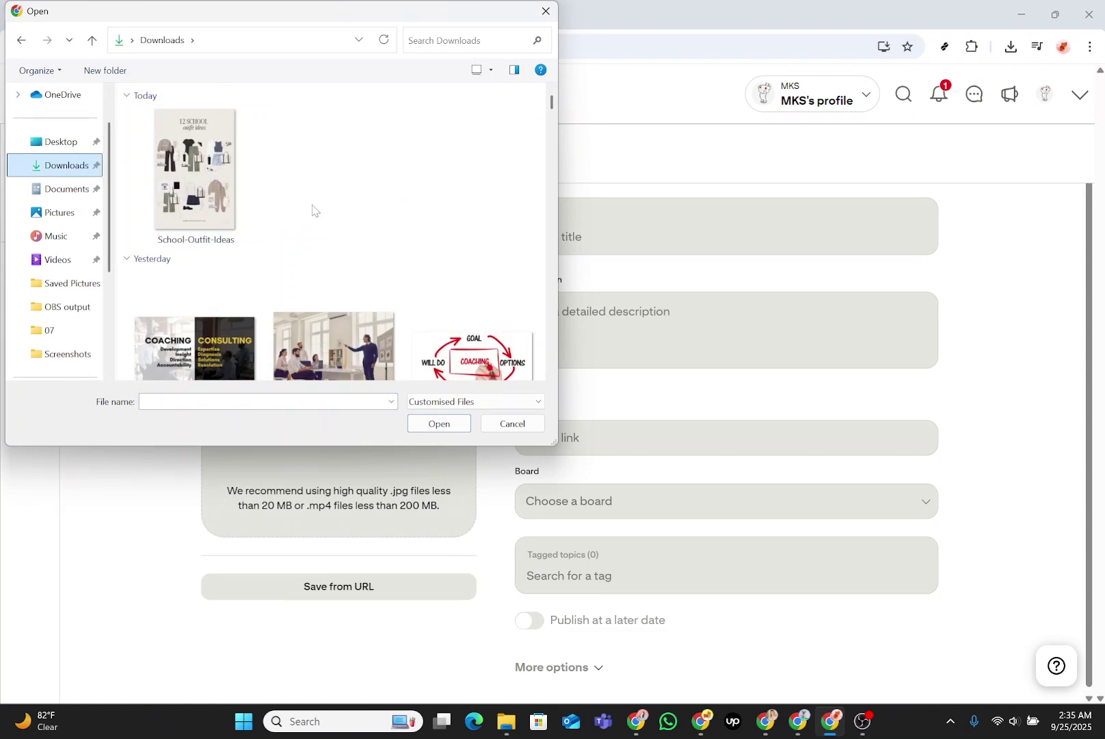
scroll(312, 210, "down", 1)
left_click(313, 285)
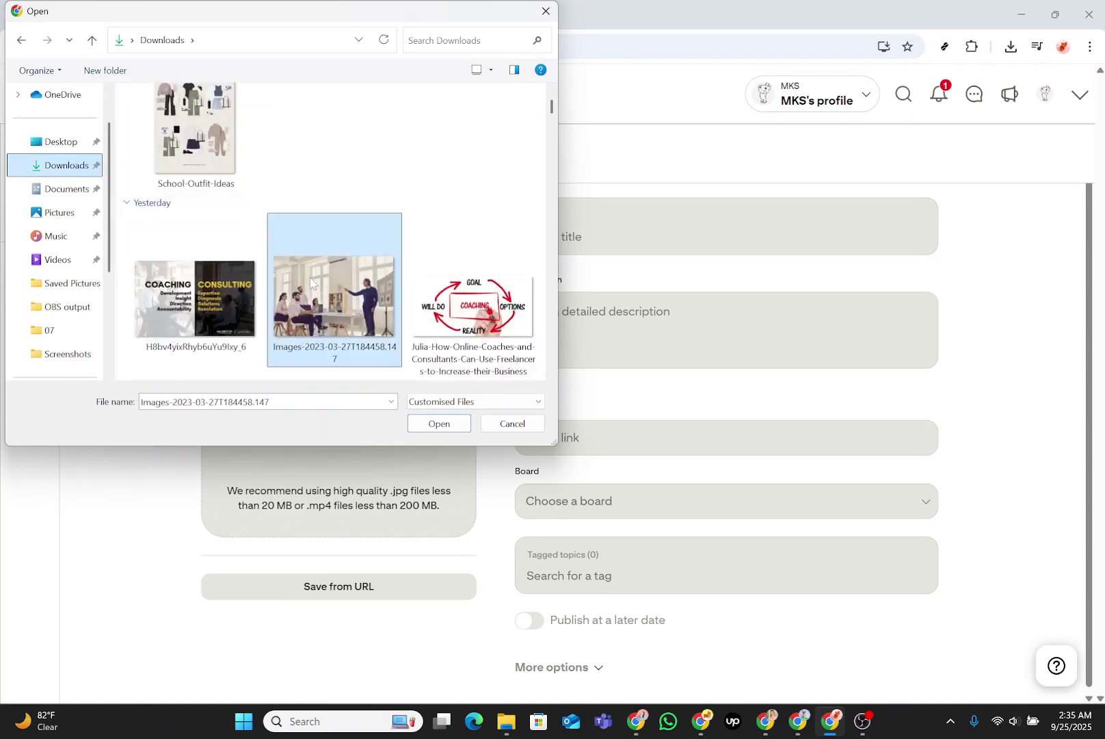
left_click(440, 427)
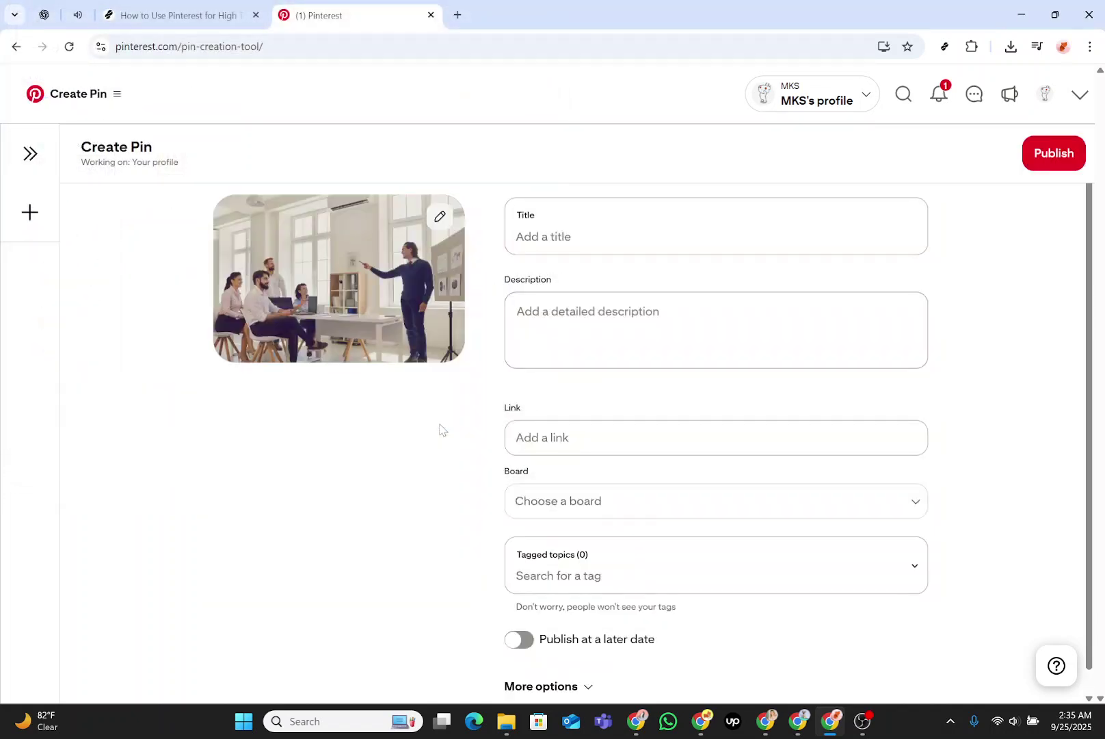
Title the Pin "3 Secrets to Closing 5-Figure Clients" and publish it to the Coaches and Consultants board.
left_click(564, 239)
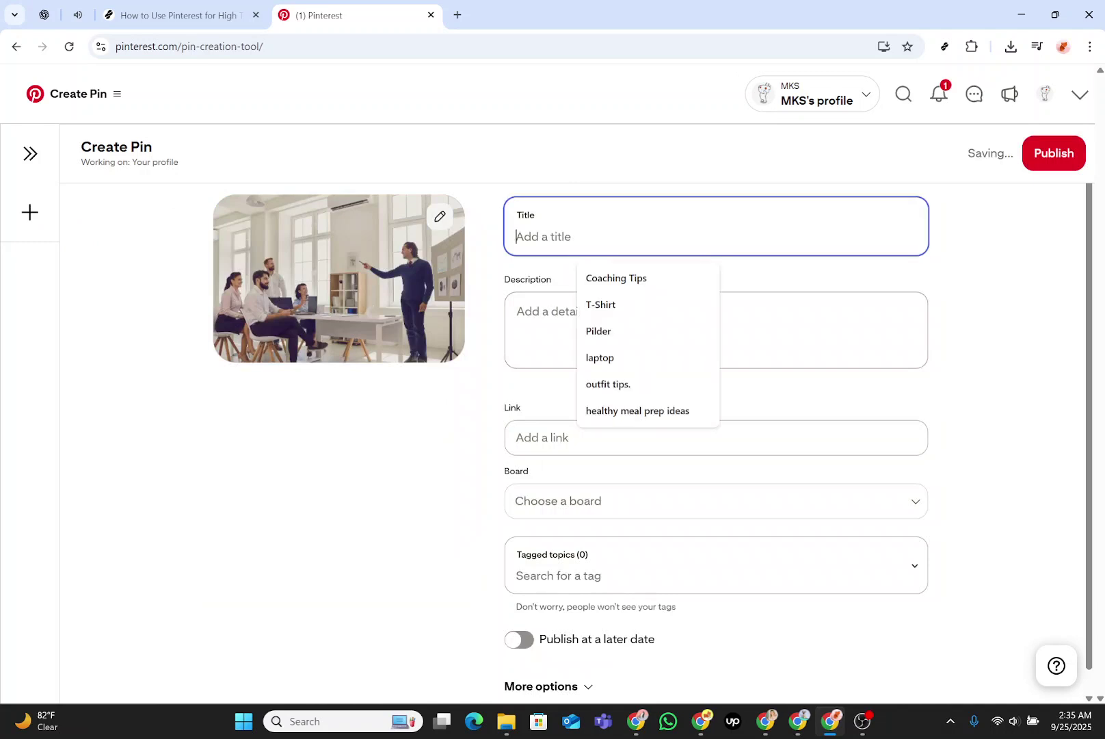
type("3 Secrets to Closing 5-Figure Clients")
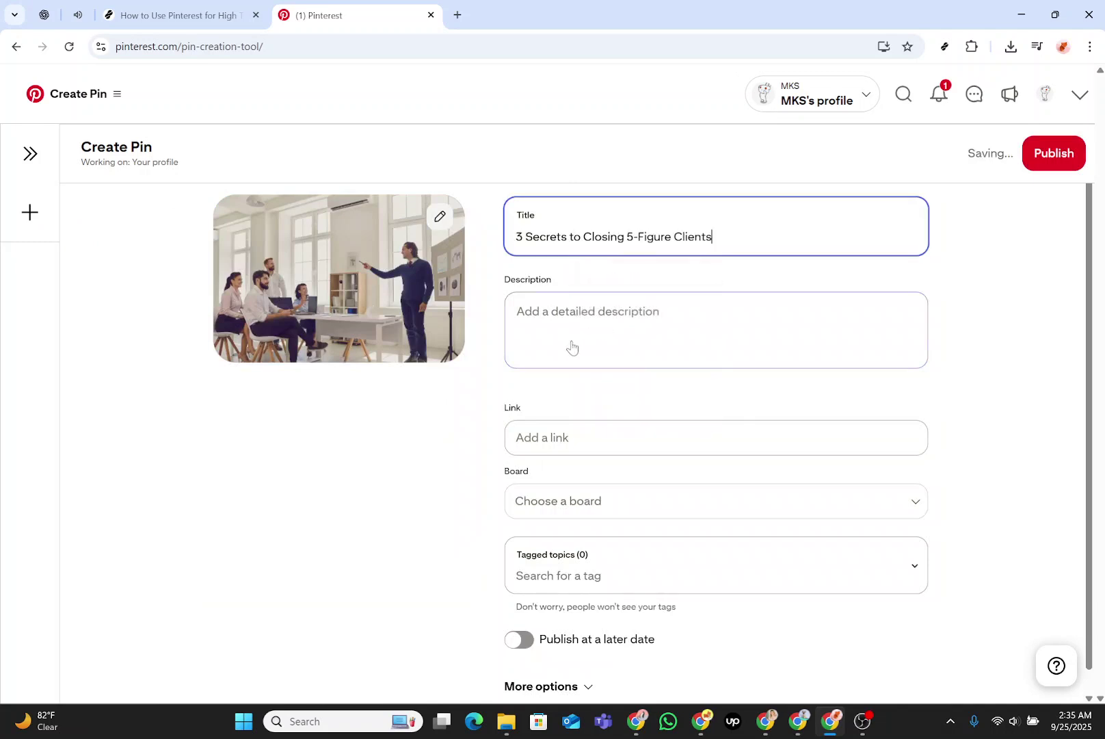
scroll(570, 348, "down", 1)
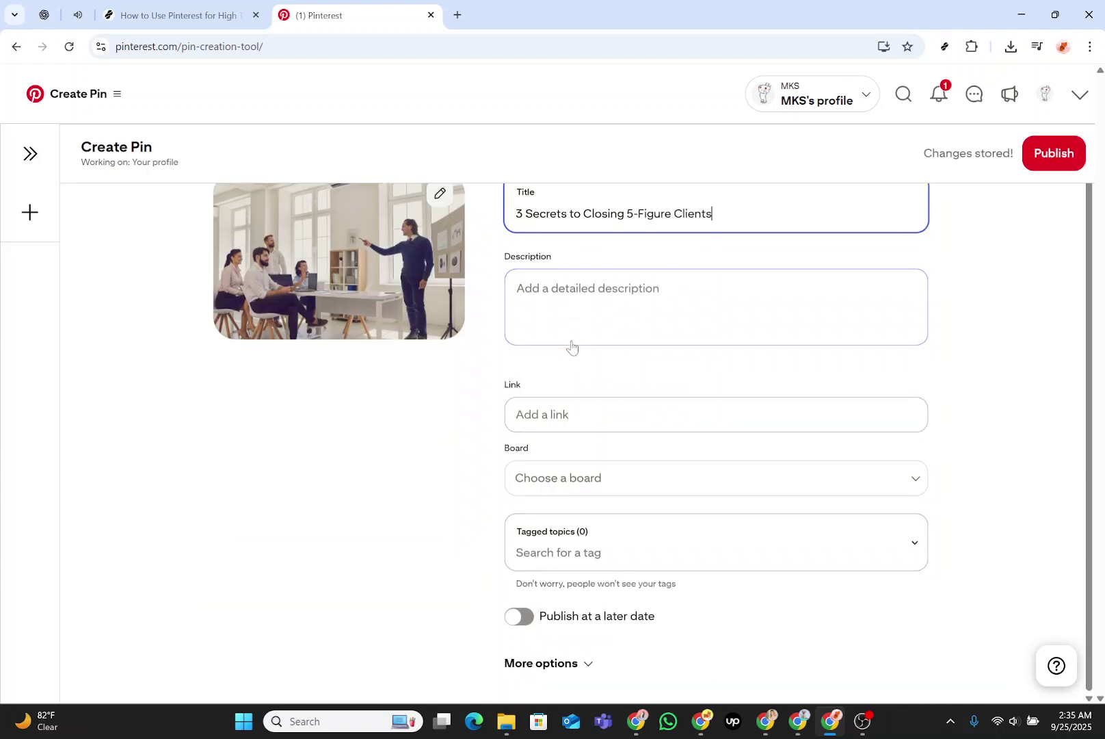
left_click(570, 480)
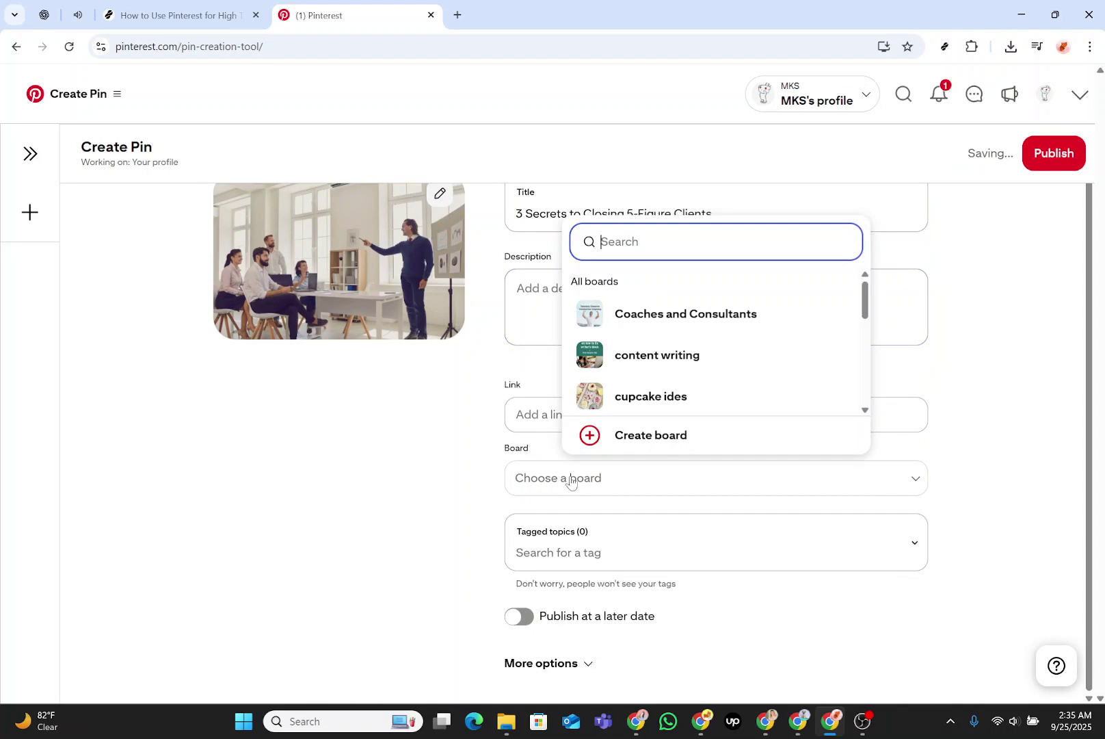
left_click(663, 321)
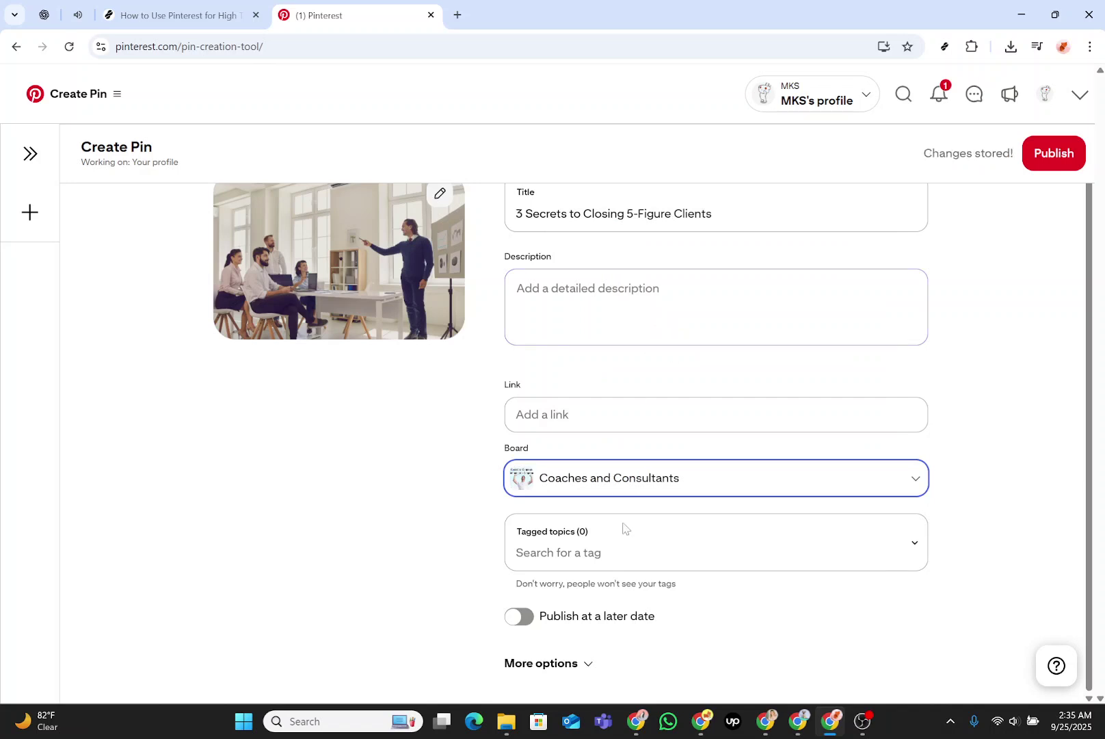
left_click(1047, 163)
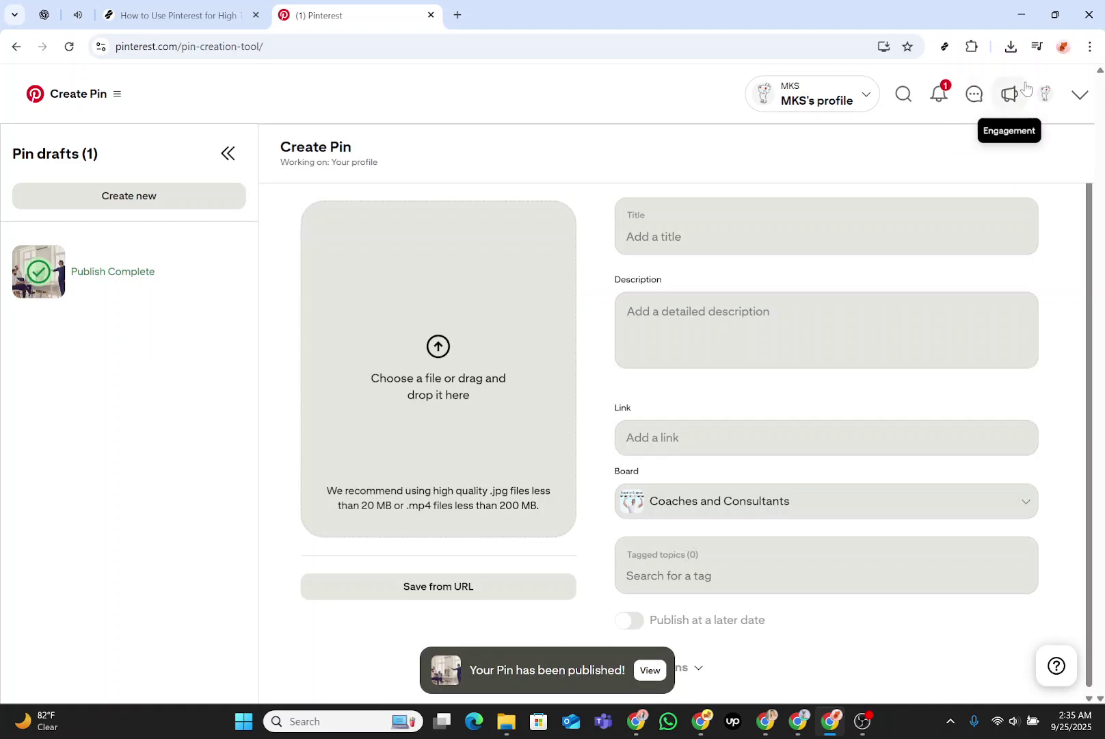
From the profile page, search your own Pins for "Secrets to Closing" and browse the results and suggested ideas.
left_click(1047, 95)
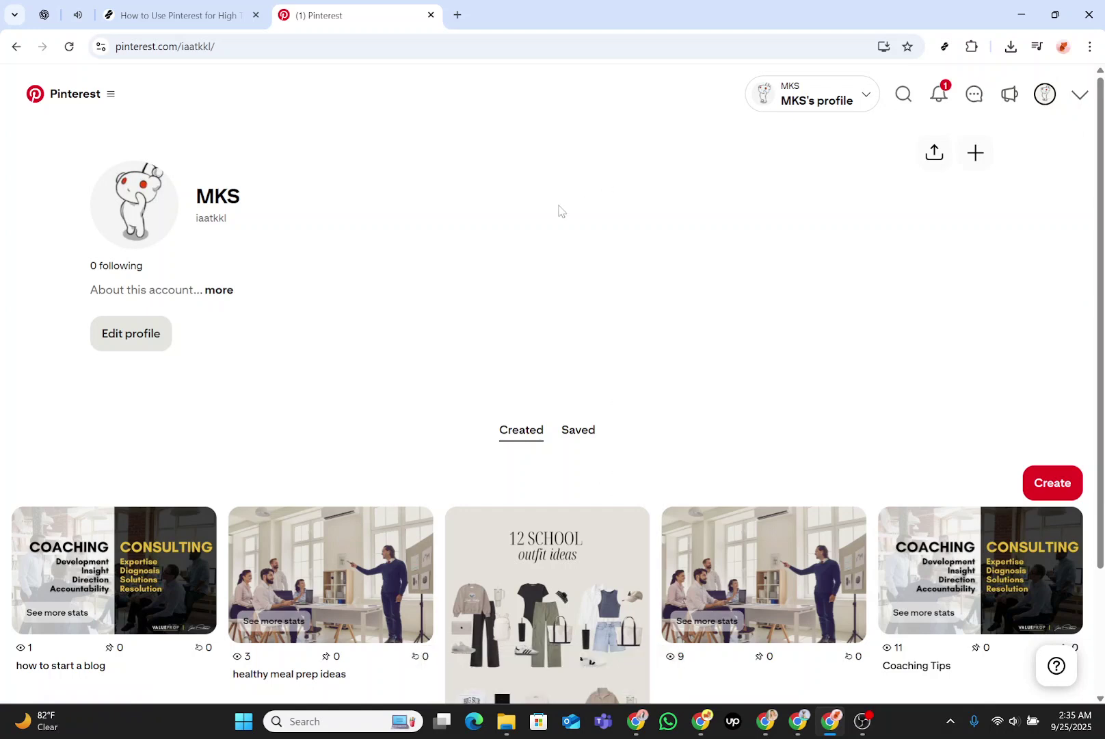
left_click(904, 96)
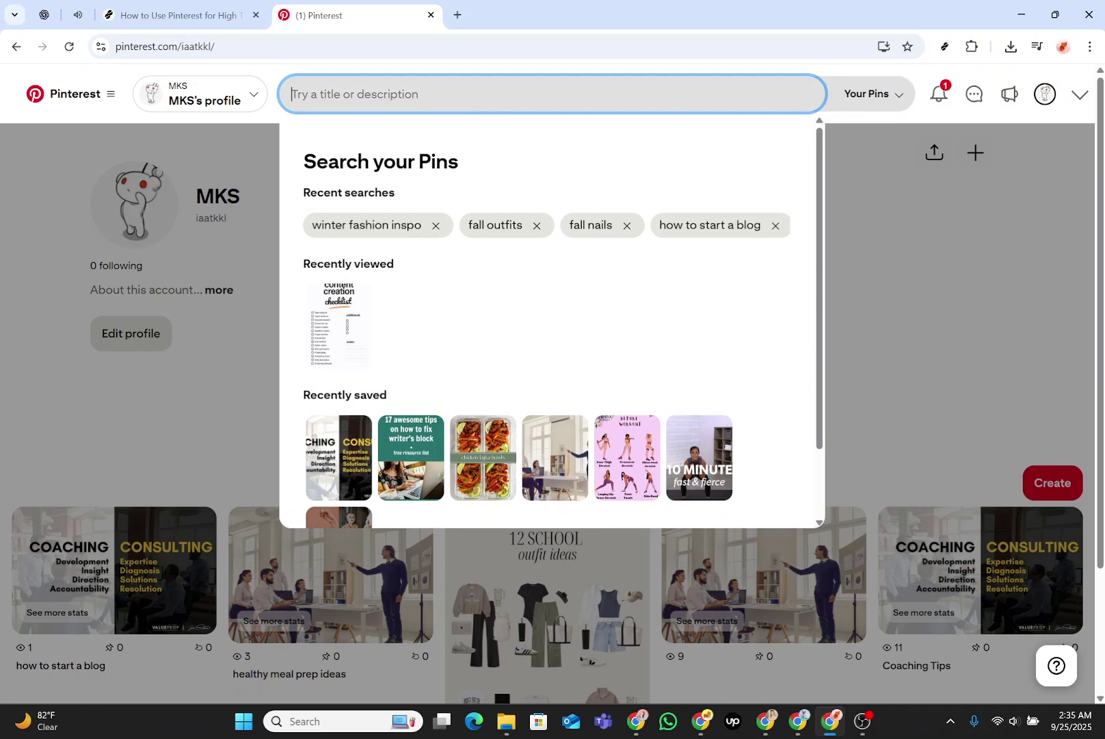
type("3 Secrets to Closing 5-Figure Clients")
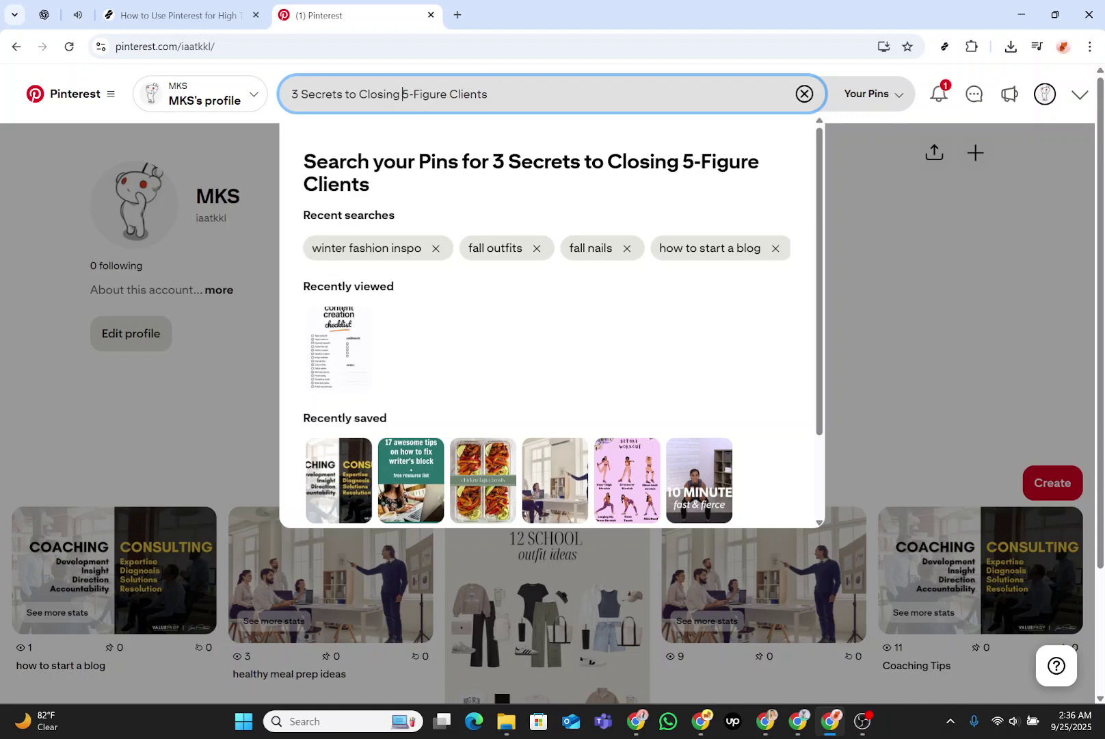
left_click_drag(402, 94, 487, 94)
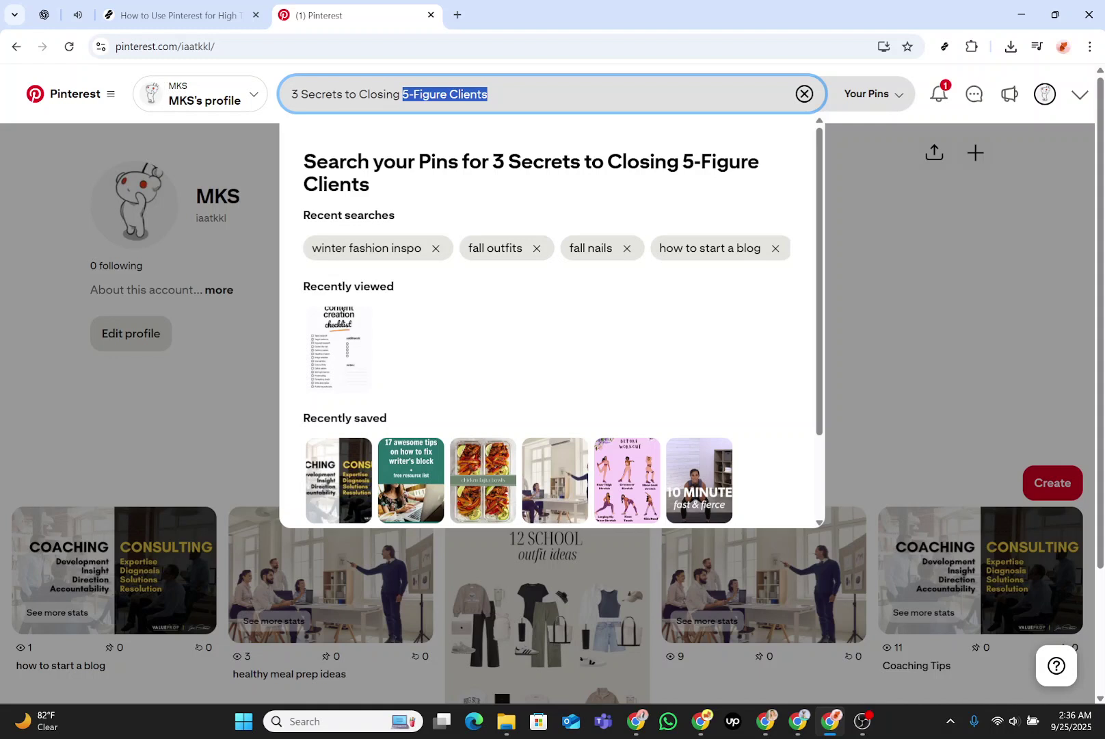
key("BackSpace")
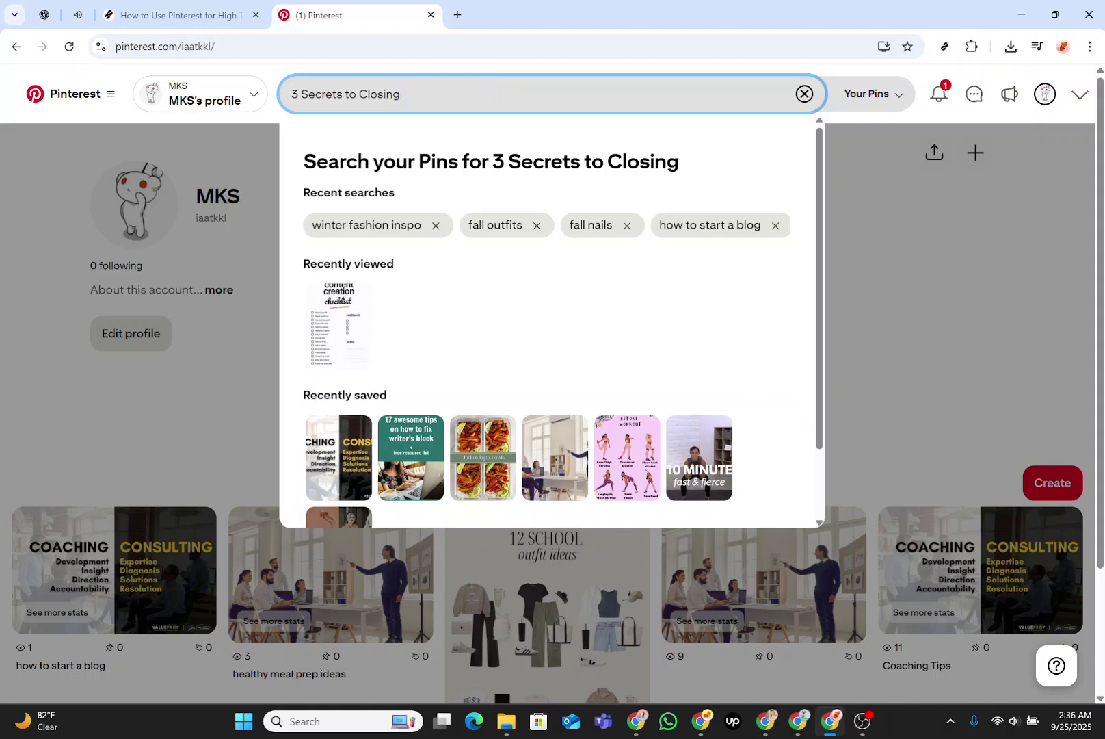
left_click(300, 95)
key("BackSpace")
key("BackSpace")
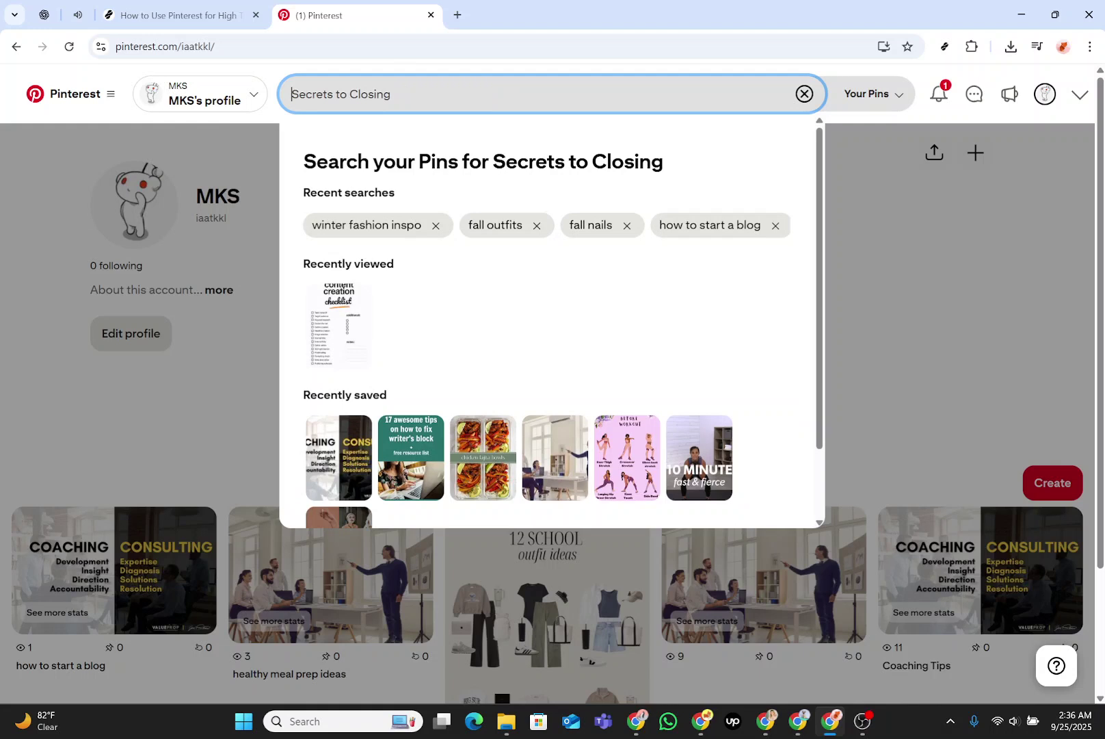
key("Return")
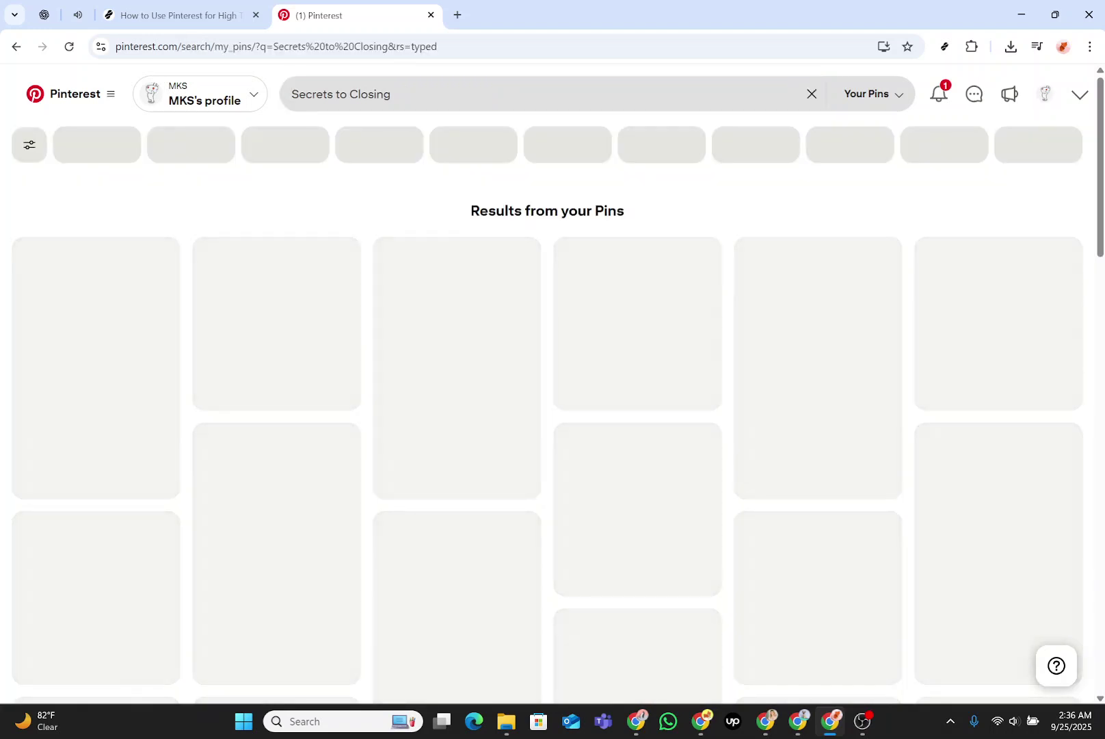
scroll(616, 383, "down", 3)
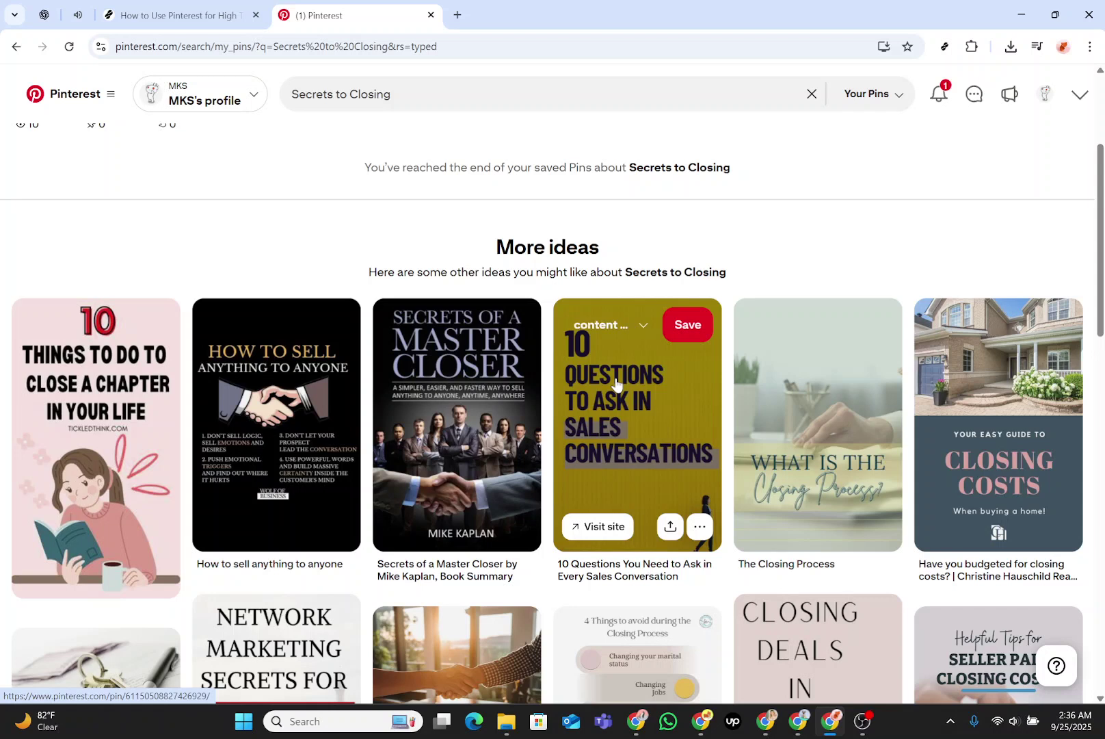
scroll(615, 383, "down", 1)
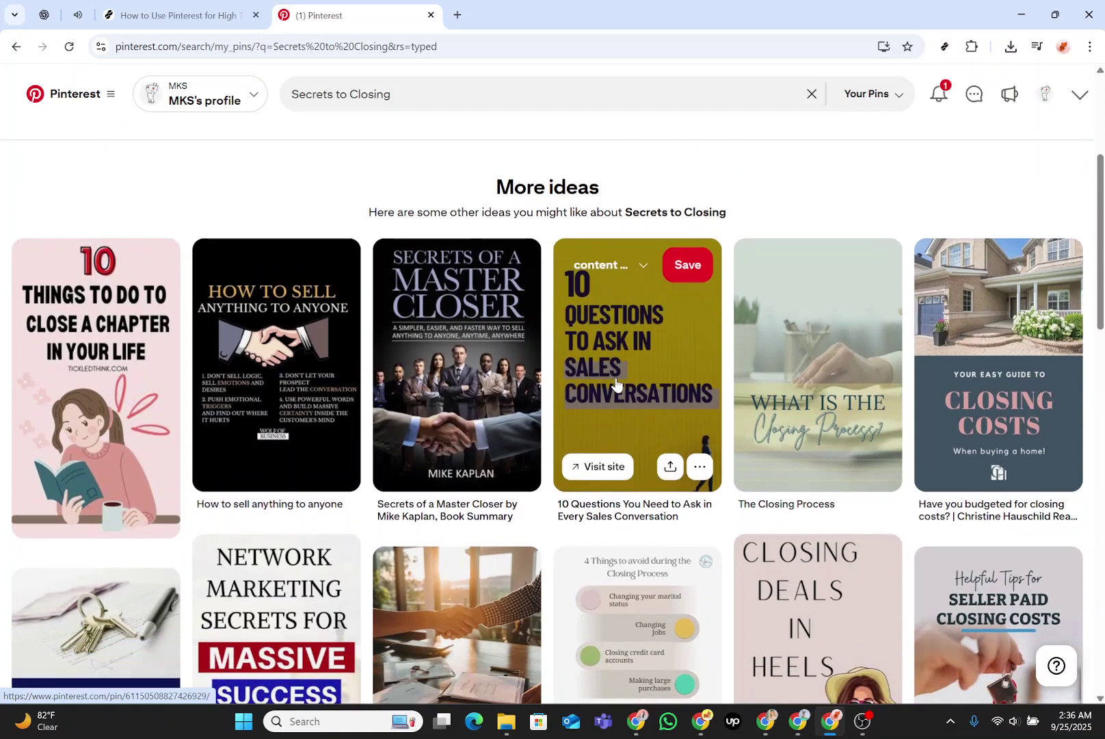
scroll(616, 383, "down", 1)
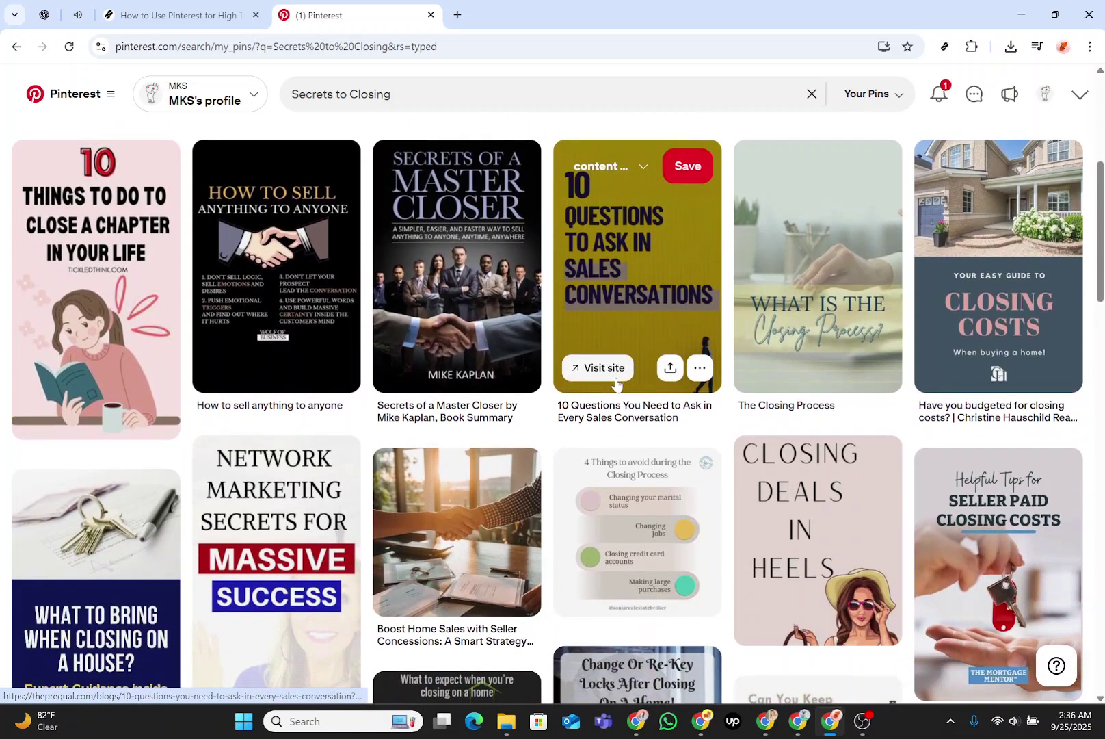